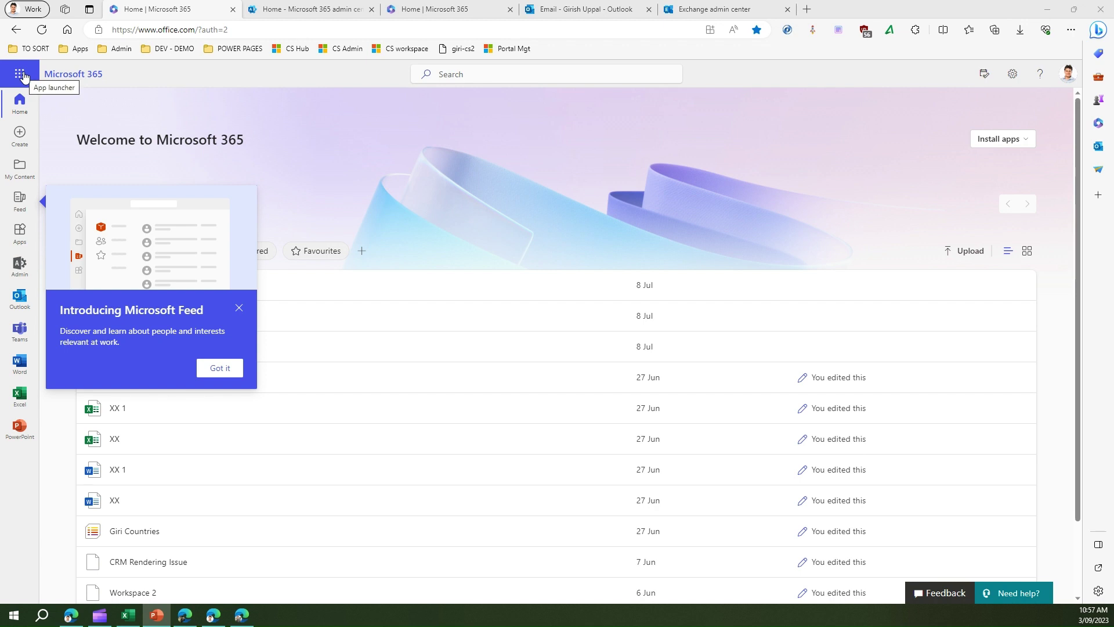
Open the Admin app from the App launcher to reach the admin center home.
{"action": "left_click", "coordinate": [22, 76]}
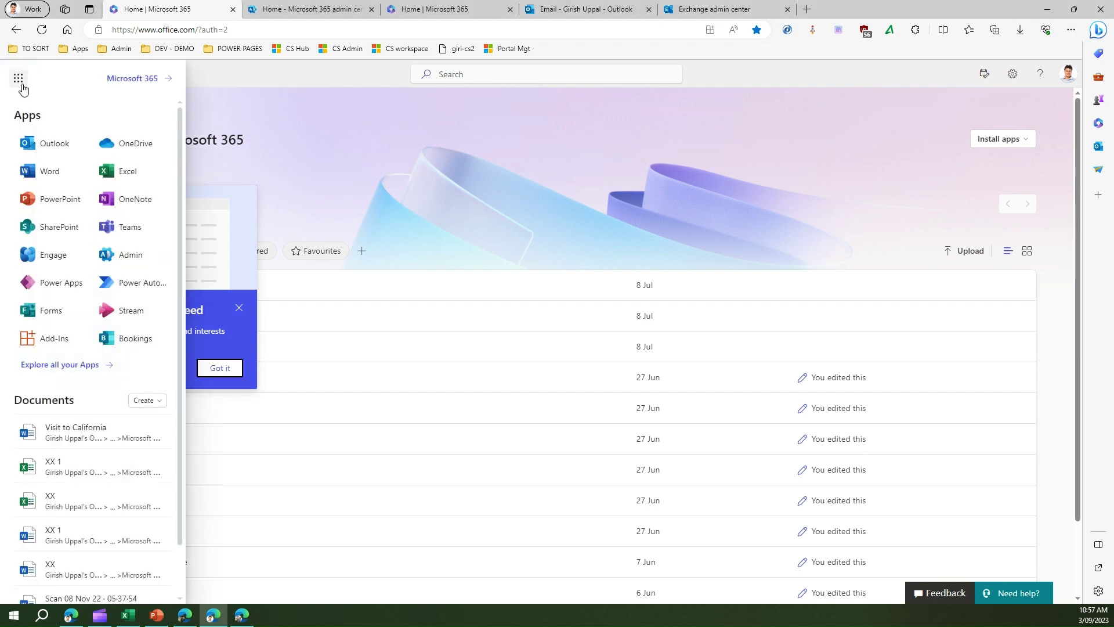
{"action": "left_click", "coordinate": [129, 256]}
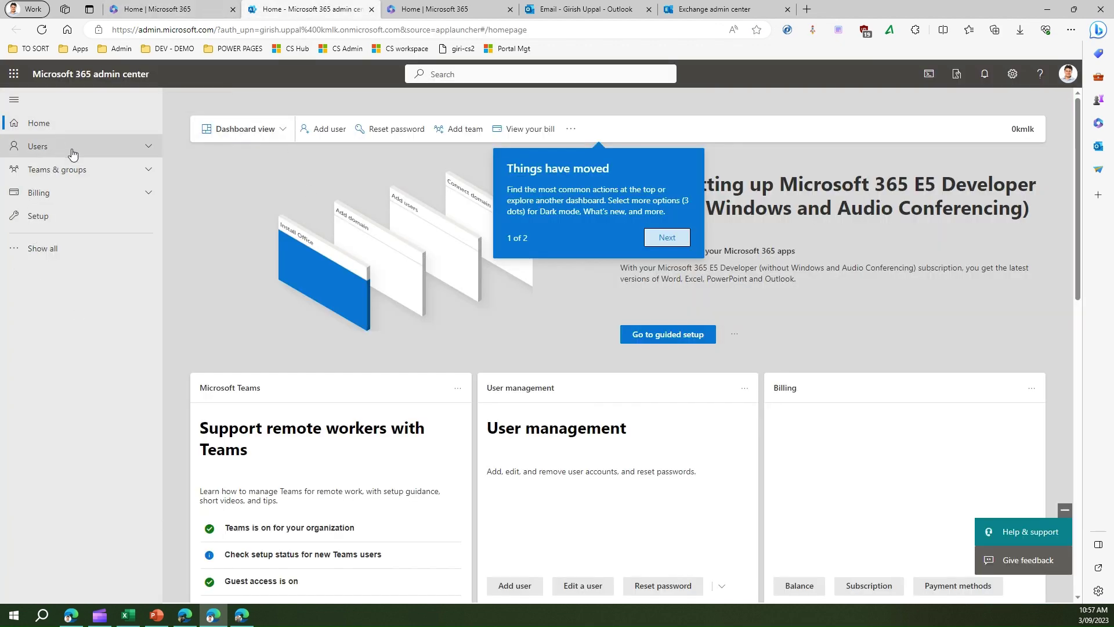
Go to Teams & groups > Shared mailboxes and open the Add a shared mailbox form.
{"action": "left_click", "coordinate": [150, 173]}
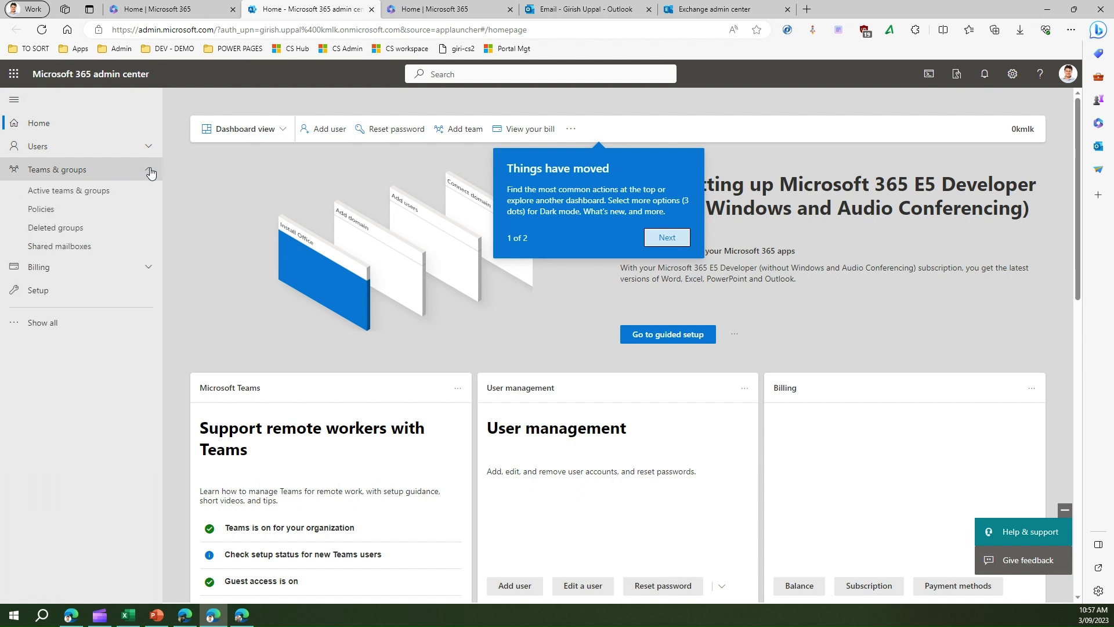
{"action": "left_click", "coordinate": [91, 248]}
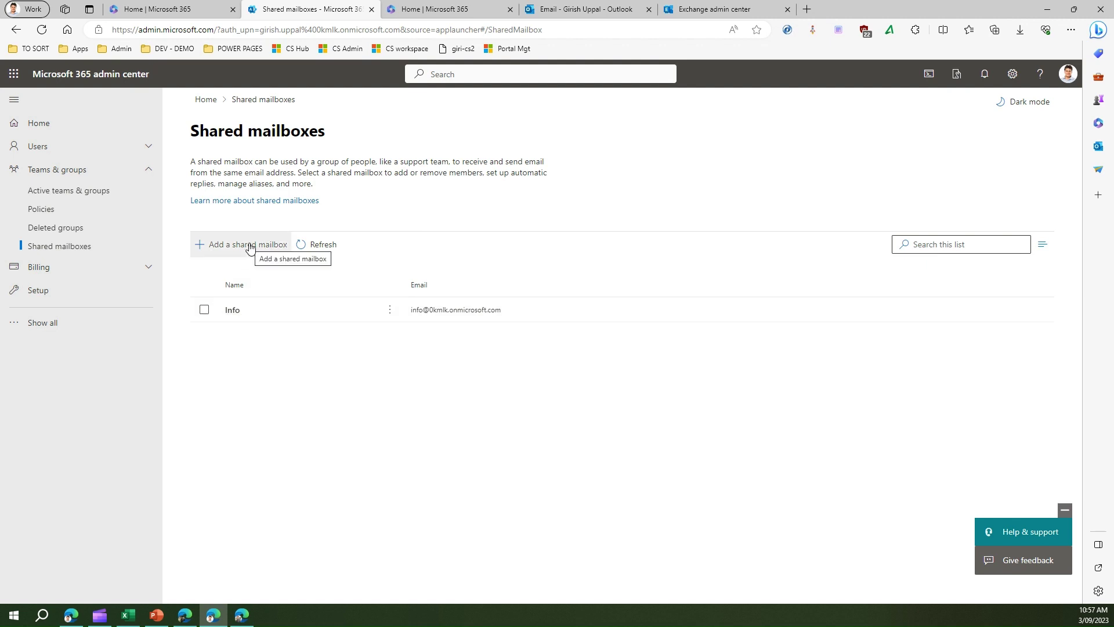
{"action": "left_click", "coordinate": [250, 245]}
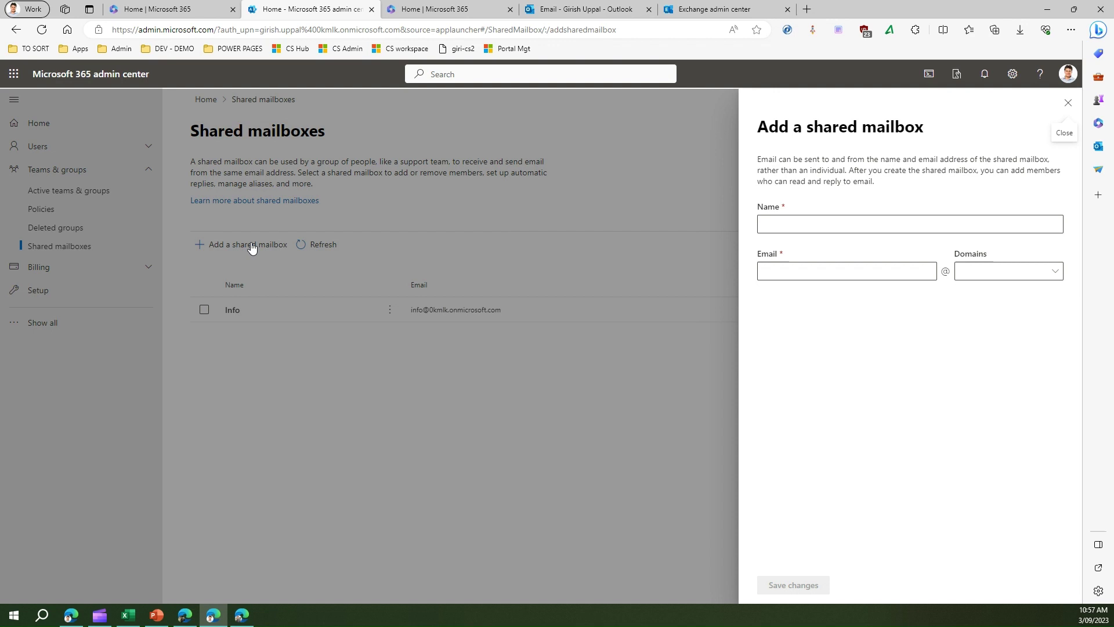
Create the shared mailbox 'Help Desk for Giri Inc' with the e-mail address 'help'.
{"action": "left_click", "coordinate": [796, 223]}
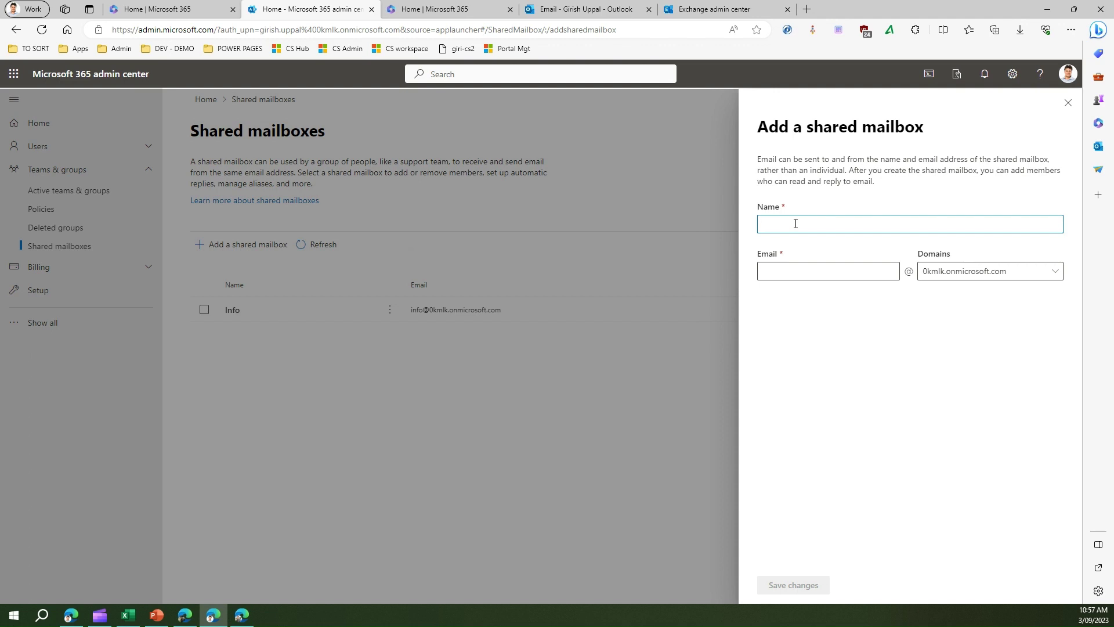
{"action": "type", "text": "Help Desk for Giri Inc"}
{"action": "left_click", "coordinate": [806, 270]}
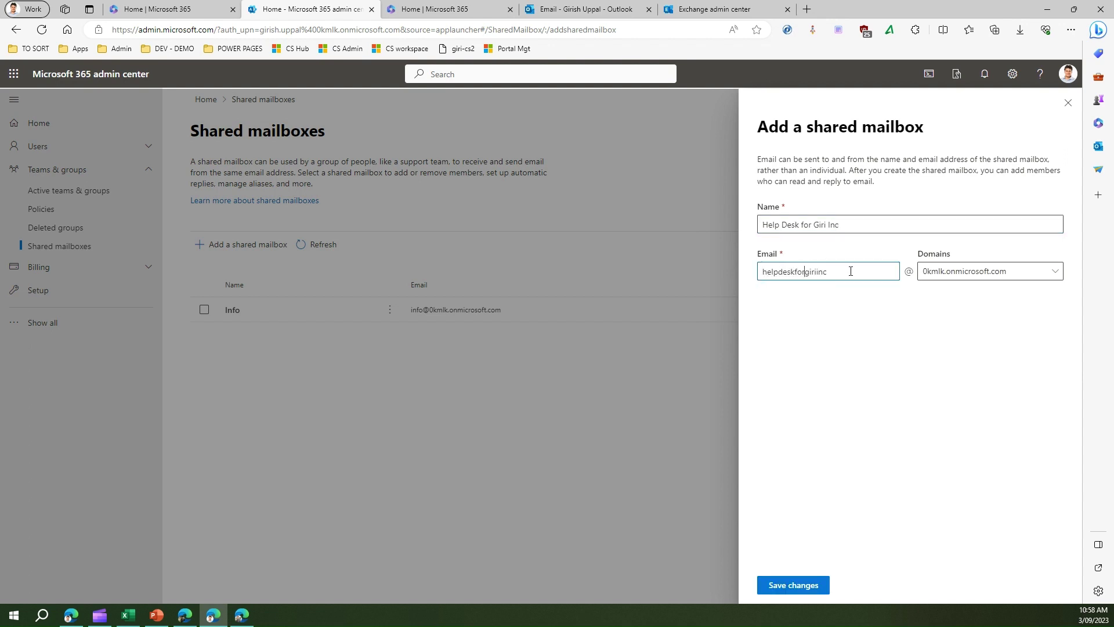
{"action": "left_click_drag", "start_coordinate": [836, 271], "coordinate": [736, 273]}
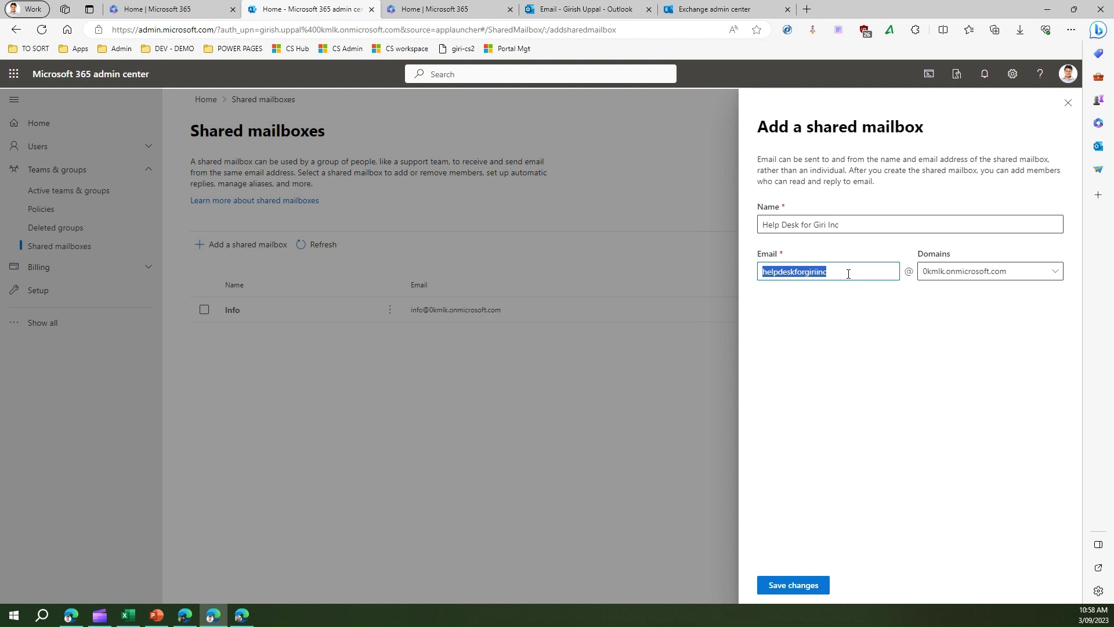
{"action": "type", "text": "help"}
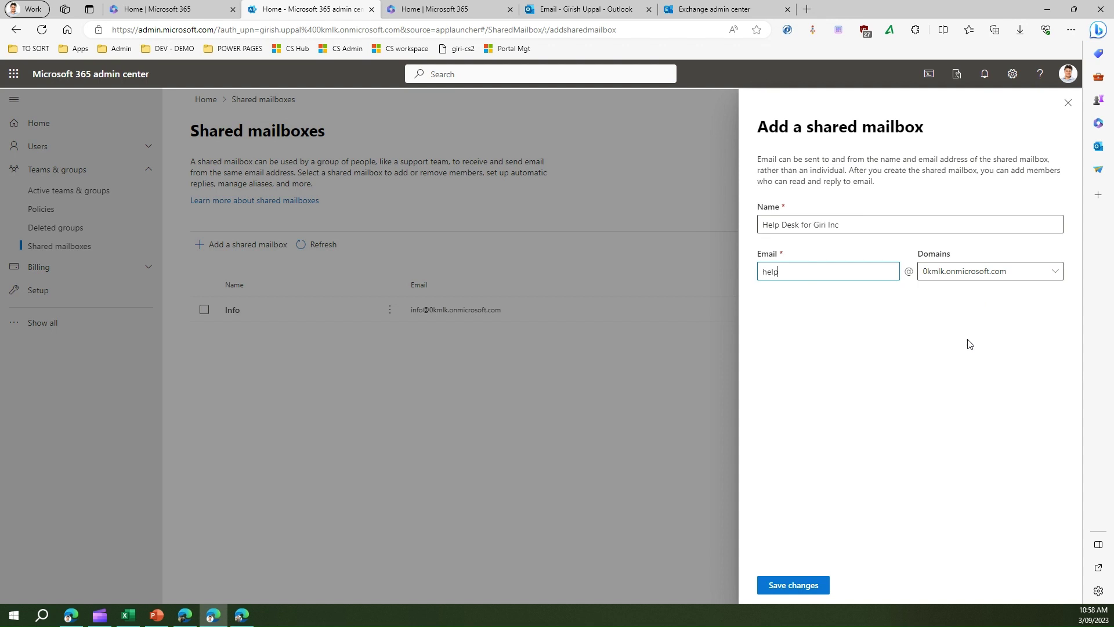
{"action": "left_click", "coordinate": [802, 587]}
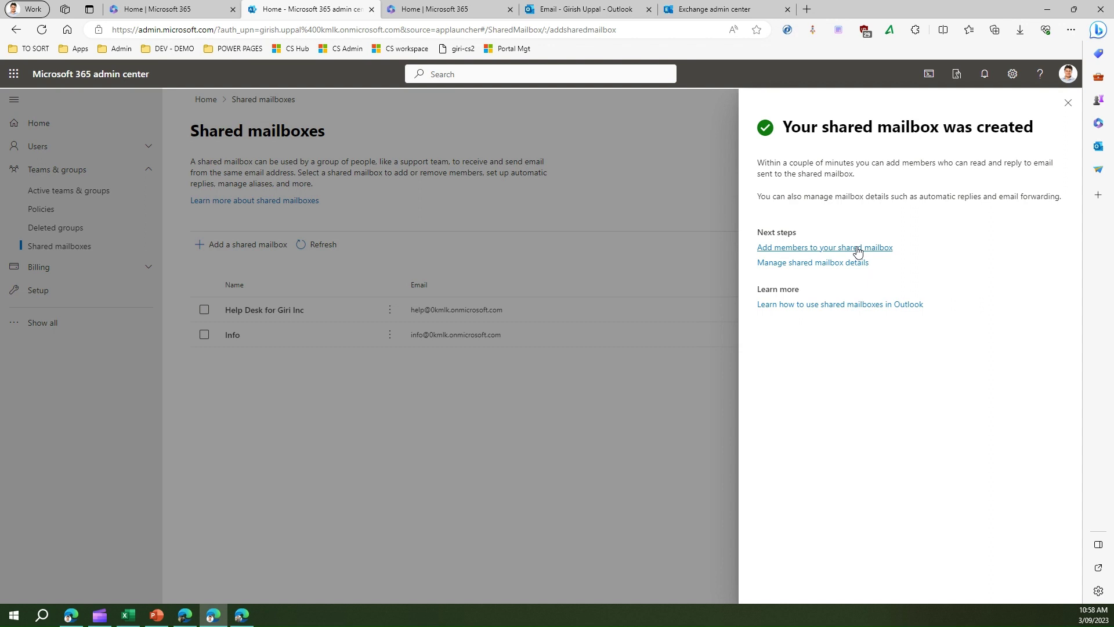
Add the first three listed users as members of Help Desk for Giri Inc.
{"action": "left_click", "coordinate": [858, 248]}
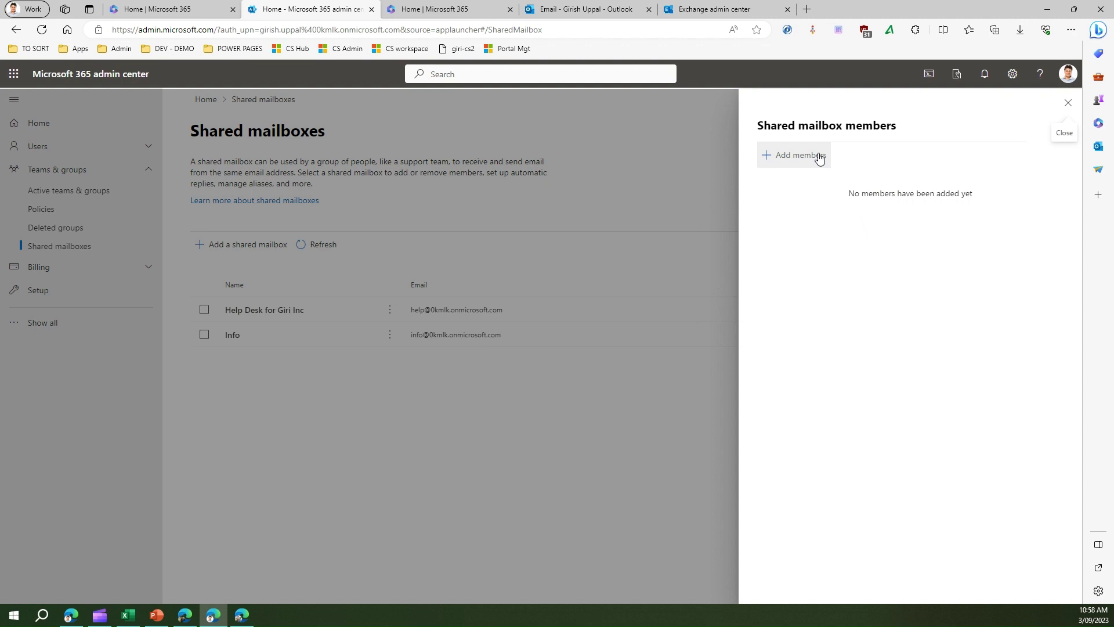
{"action": "left_click", "coordinate": [818, 157]}
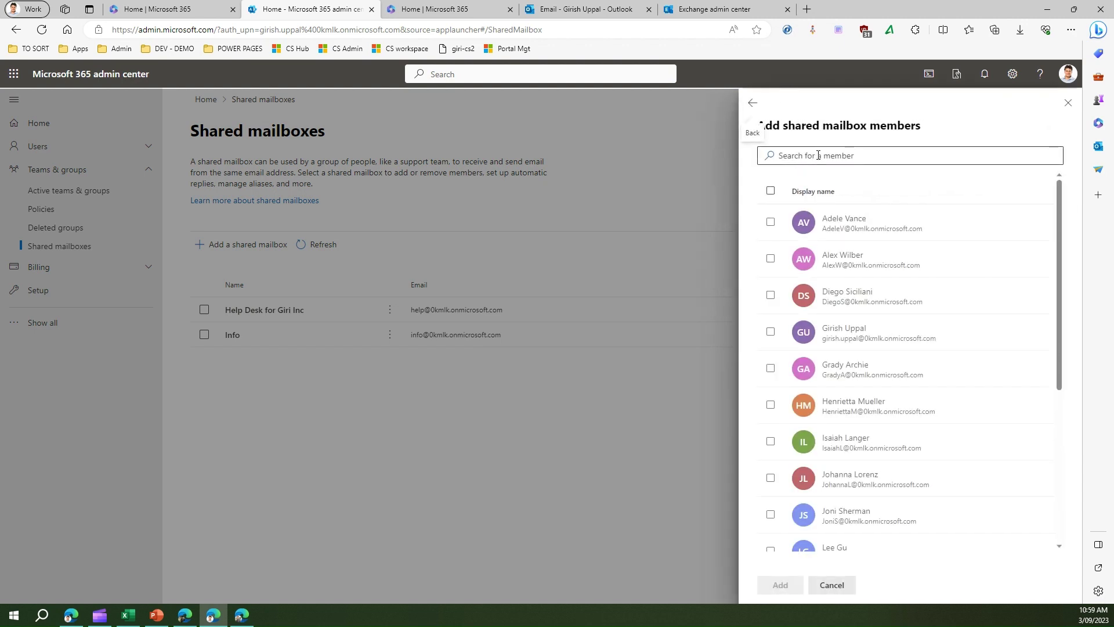
{"action": "left_click", "coordinate": [770, 223]}
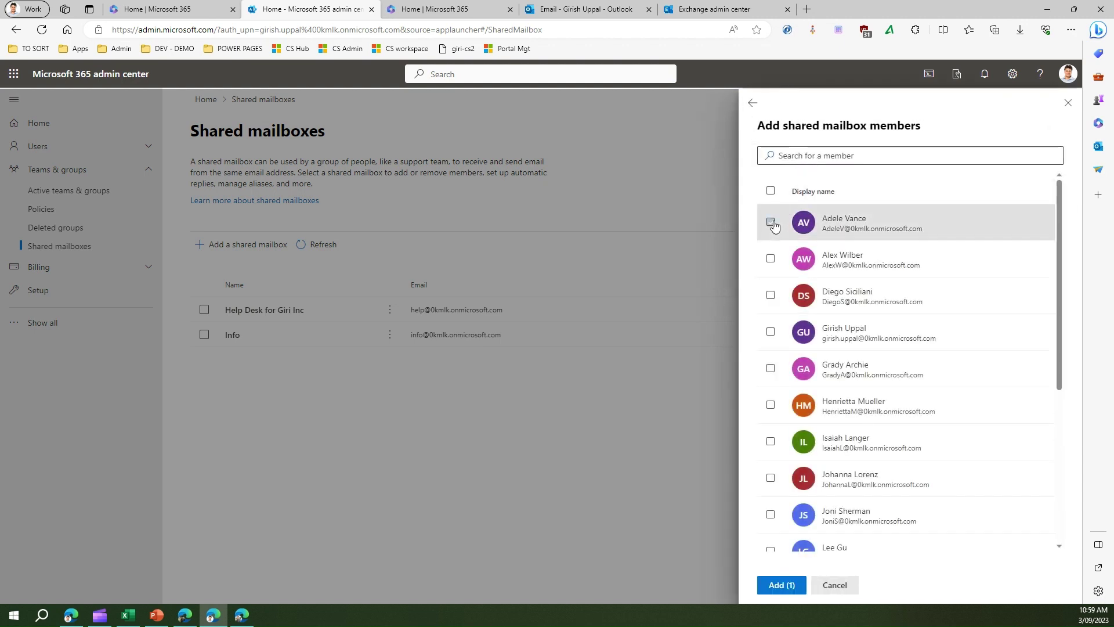
{"action": "left_click", "coordinate": [771, 259]}
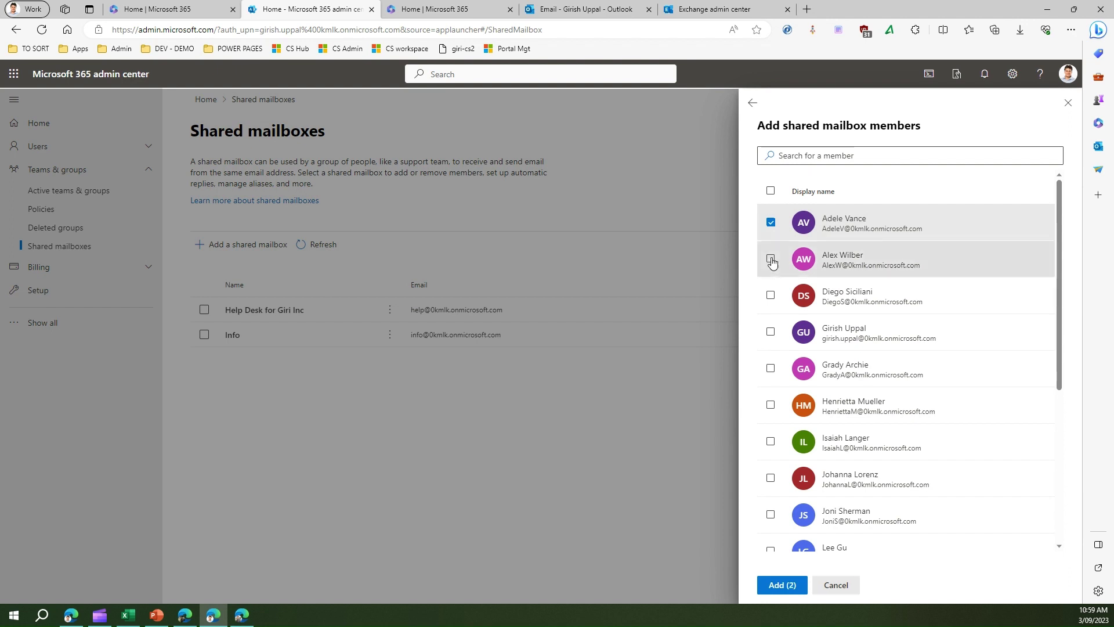
{"action": "left_click", "coordinate": [770, 295]}
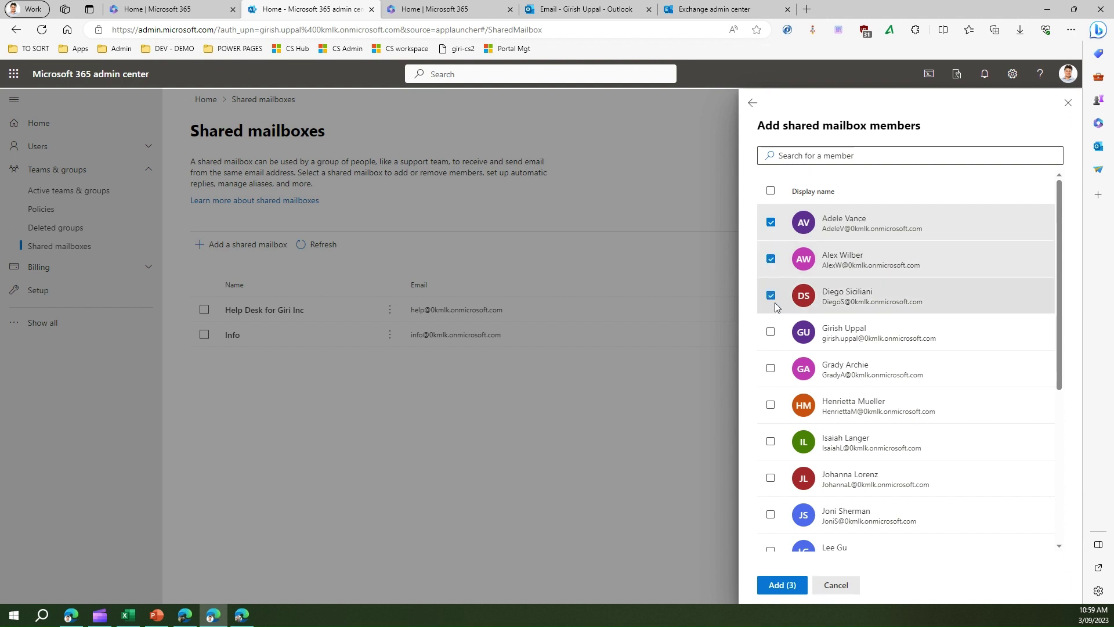
{"action": "left_click", "coordinate": [790, 585]}
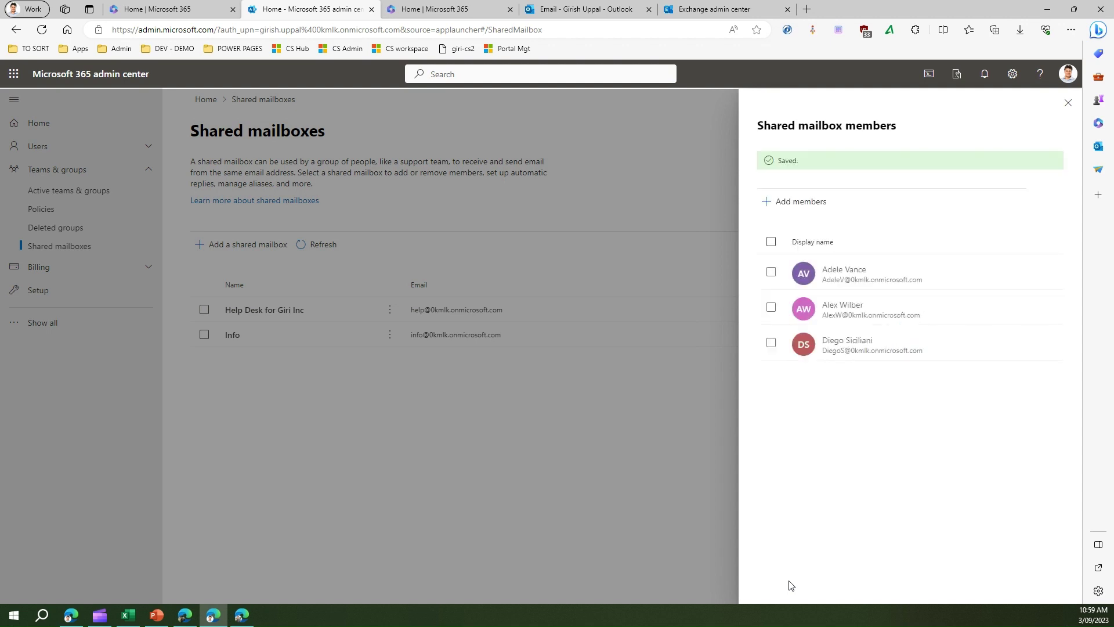
{"action": "left_click", "coordinate": [1065, 106]}
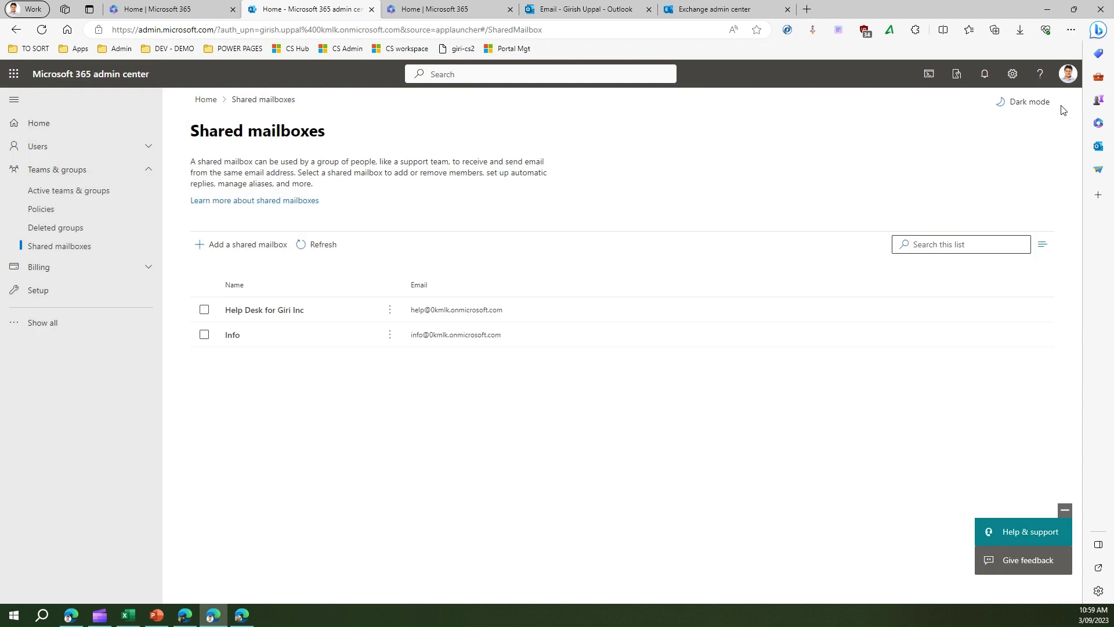
Open the Help Desk for Giri Inc mailbox details.
{"action": "left_click", "coordinate": [246, 311]}
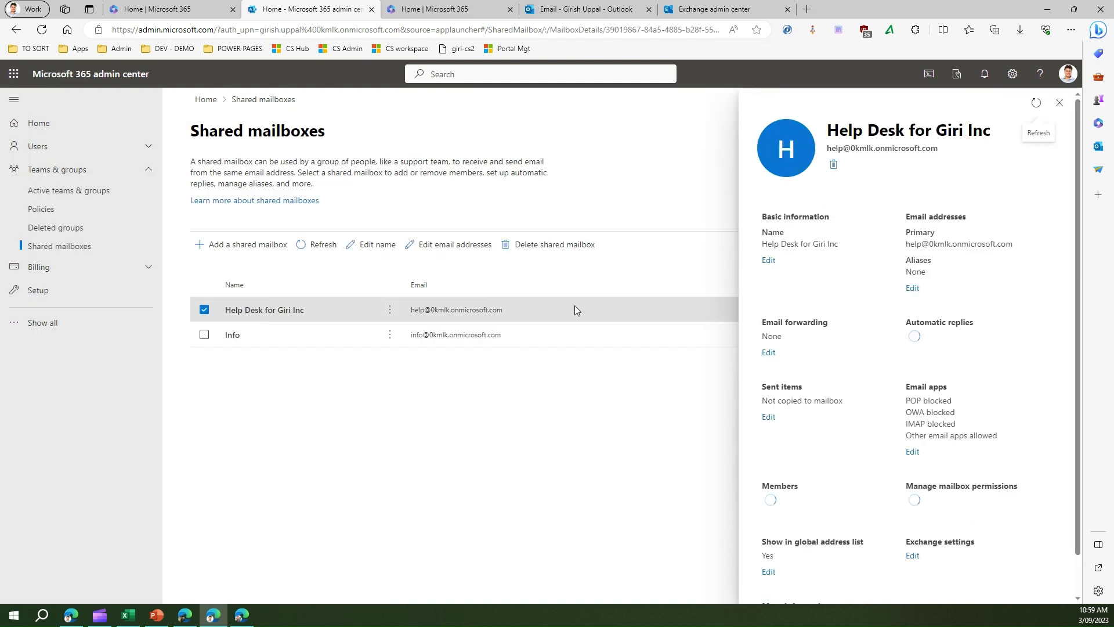
{"action": "left_click", "coordinate": [770, 260]}
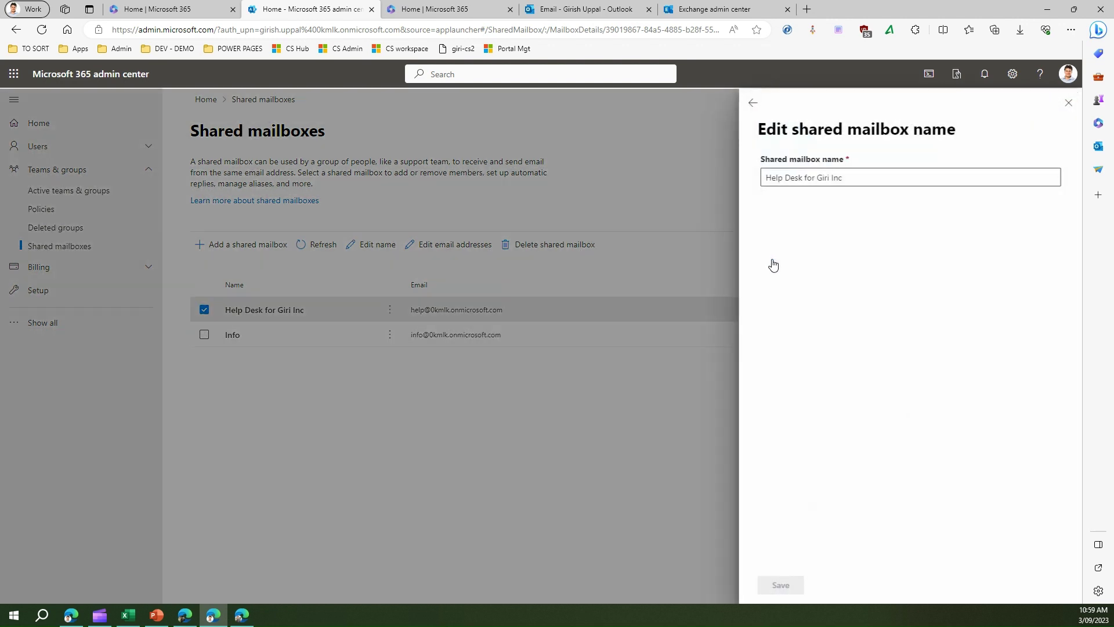
{"action": "left_click", "coordinate": [754, 105]}
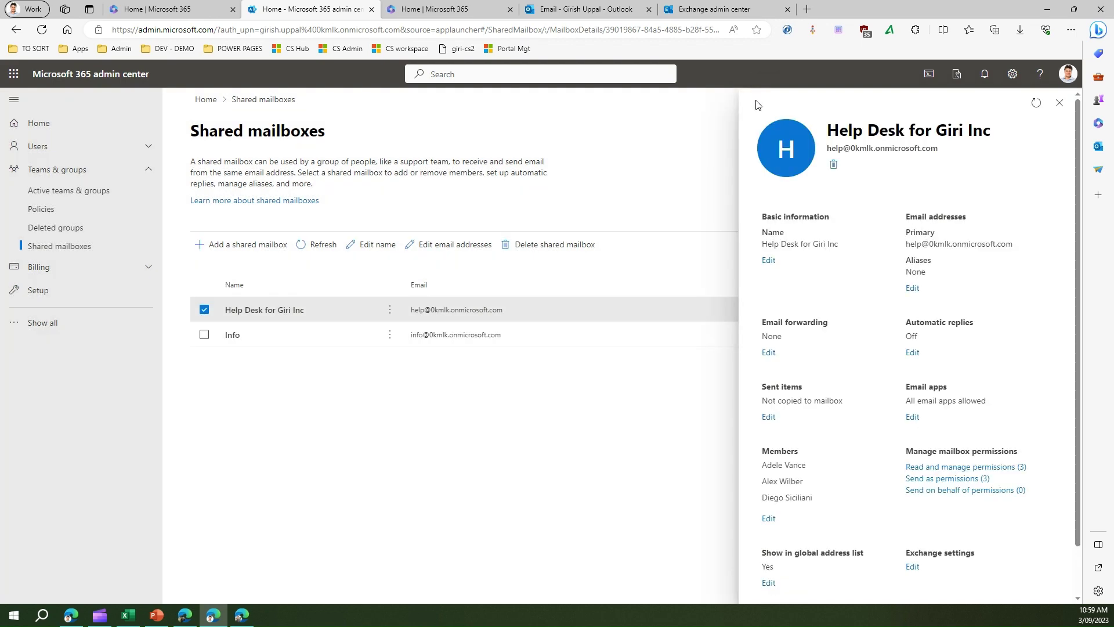
{"action": "left_click", "coordinate": [912, 288]}
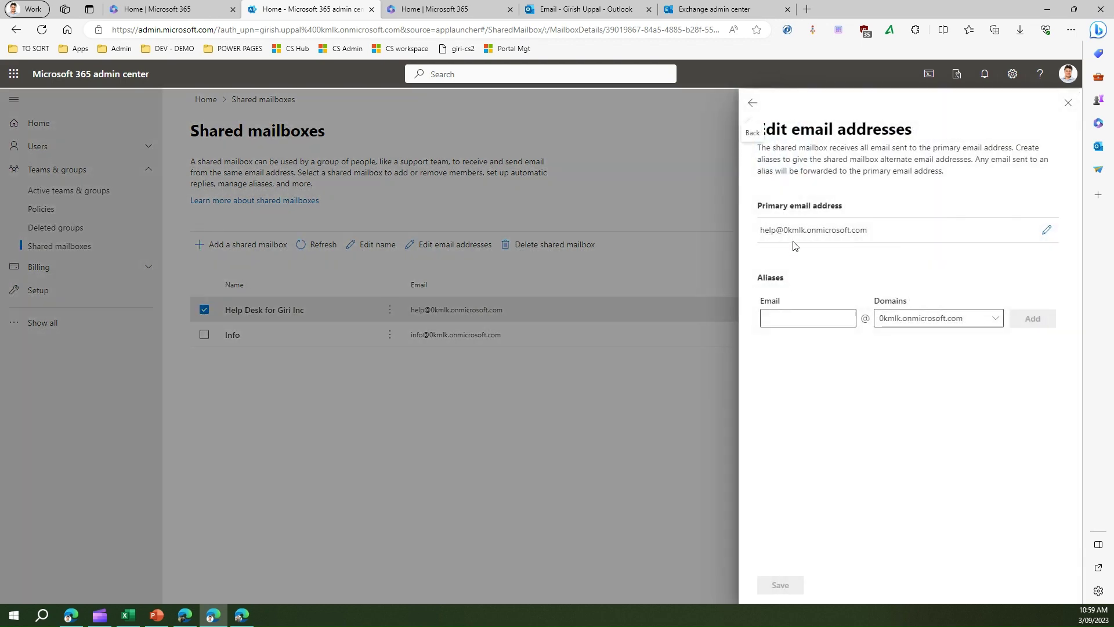
{"action": "left_click", "coordinate": [794, 317]}
{"action": "type", "text": "help-info"}
{"action": "left_click", "coordinate": [1044, 321]}
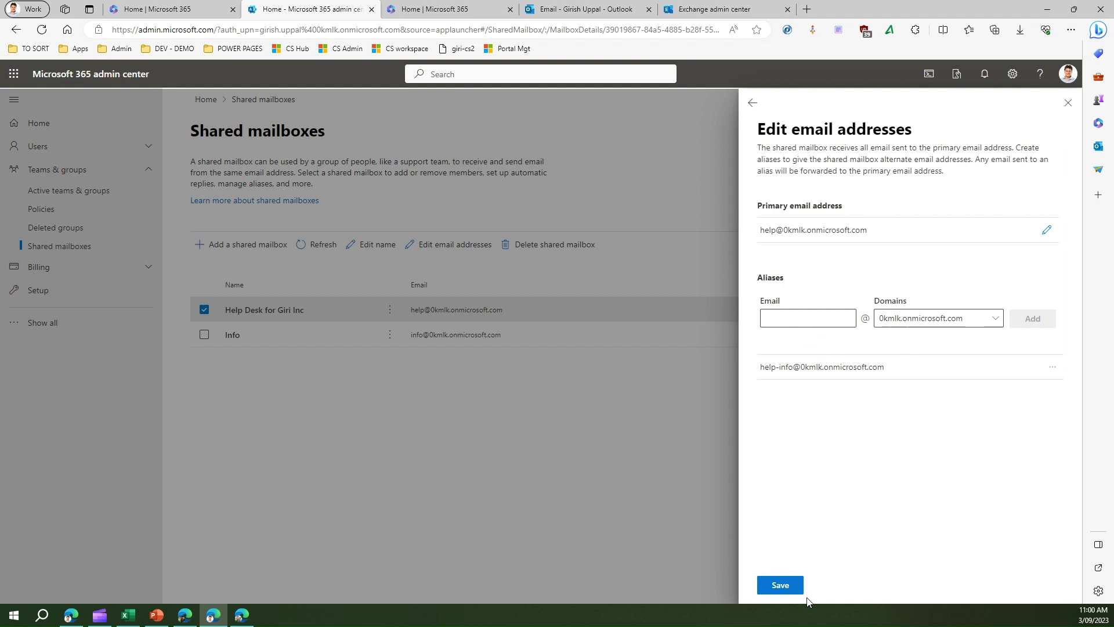
{"action": "left_click", "coordinate": [793, 586]}
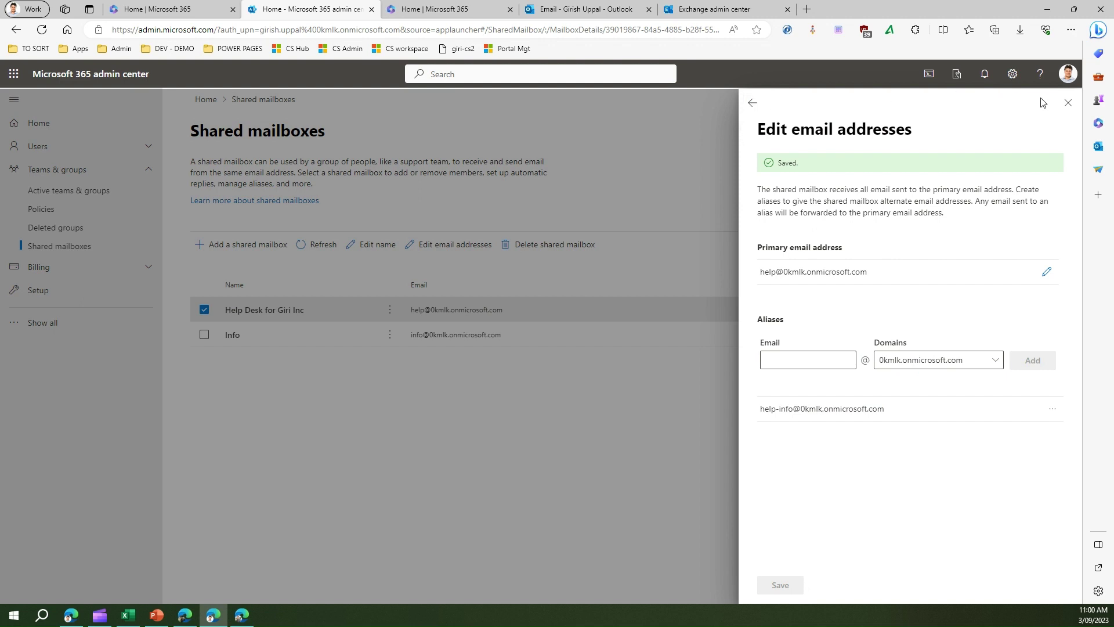
{"action": "left_click", "coordinate": [1068, 103]}
{"action": "left_click", "coordinate": [256, 311]}
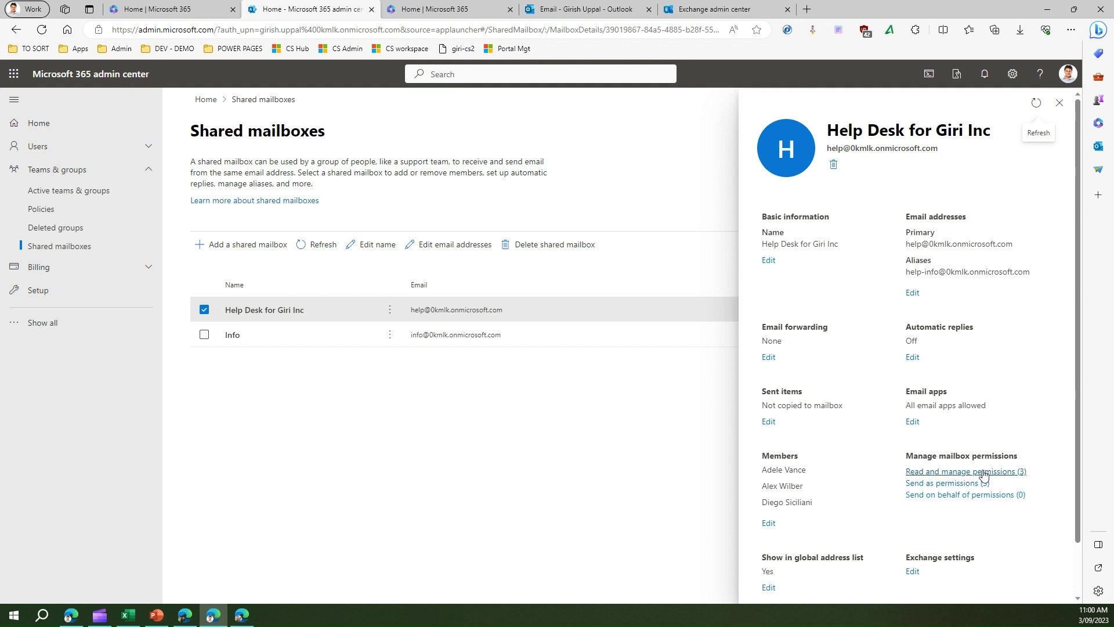
{"action": "left_click", "coordinate": [962, 484]}
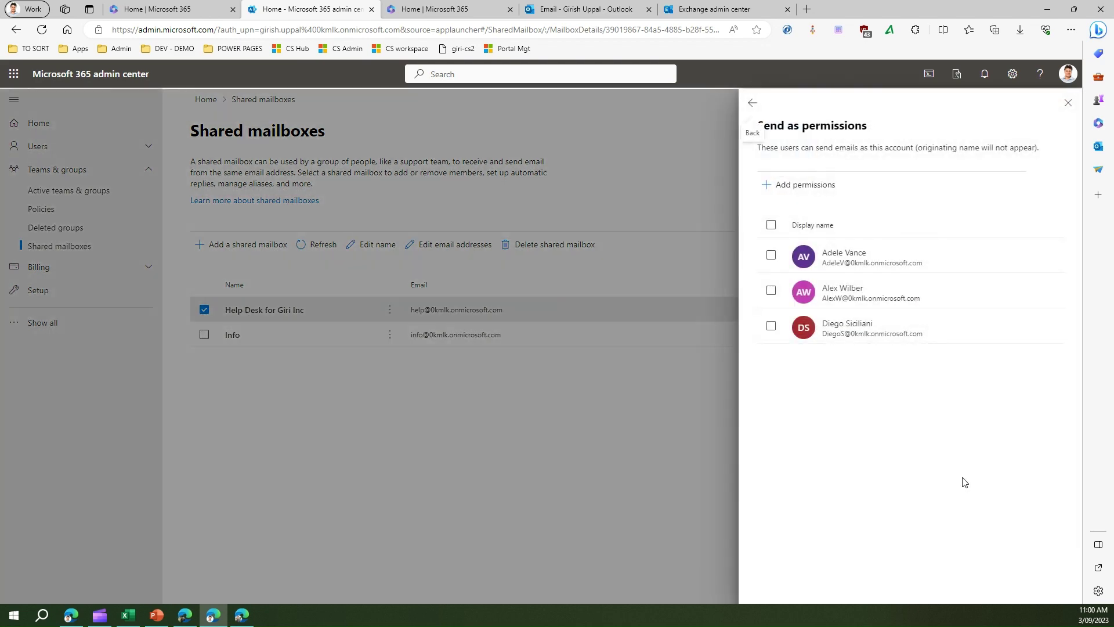
{"action": "left_click_drag", "start_coordinate": [785, 149], "coordinate": [908, 148]}
{"action": "left_click", "coordinate": [756, 105]}
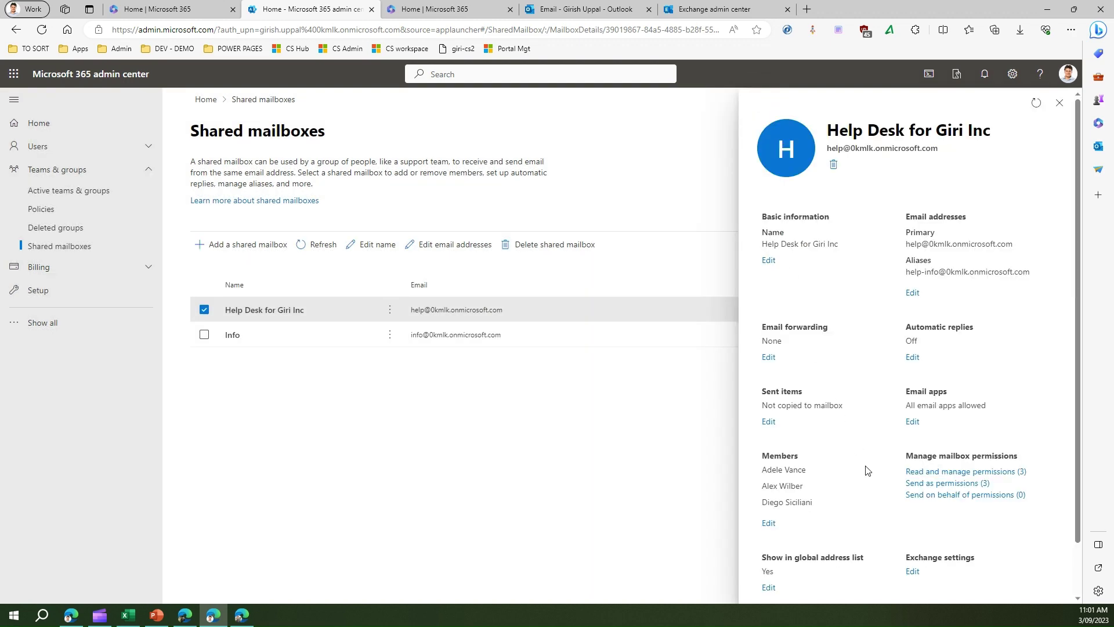
Add the first listed user under Send on behalf of permissions.
{"action": "left_click", "coordinate": [955, 494]}
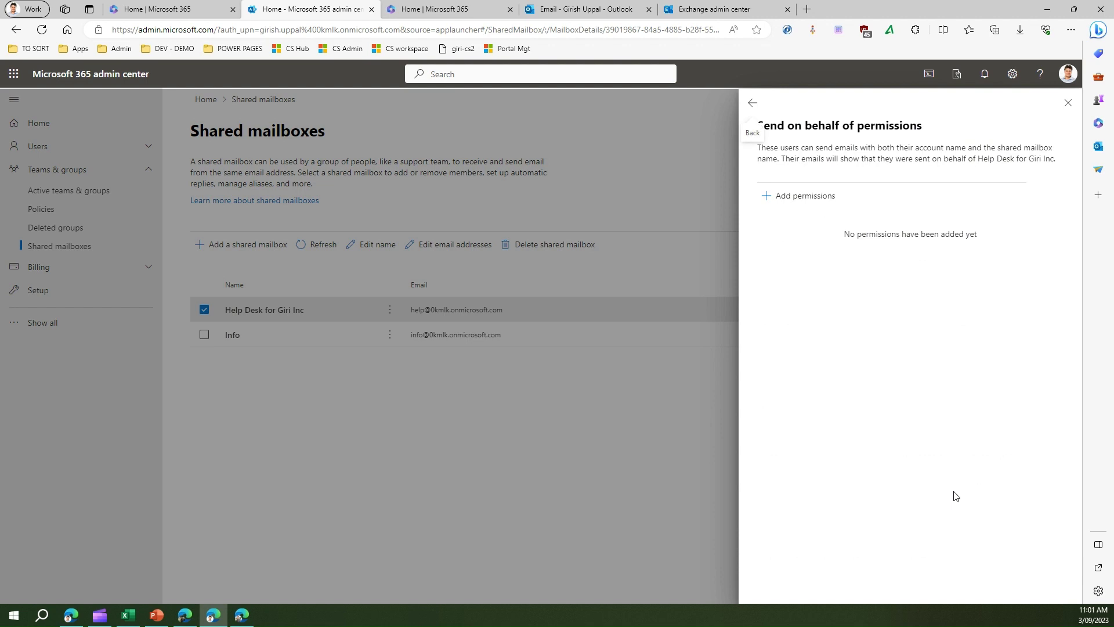
{"action": "left_click", "coordinate": [793, 197]}
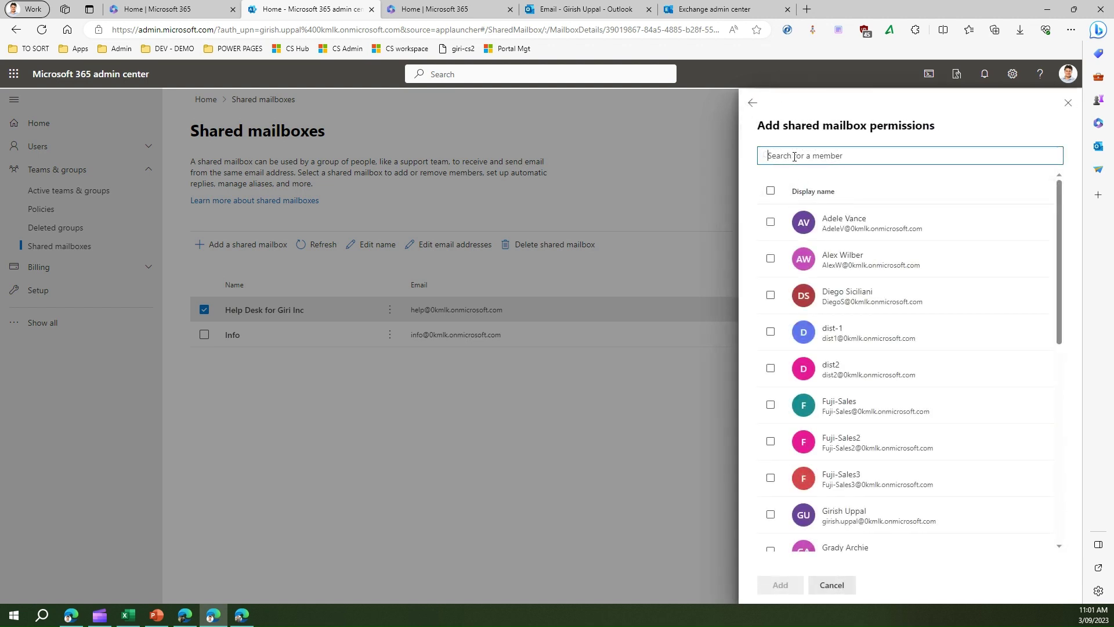
{"action": "left_click", "coordinate": [770, 222]}
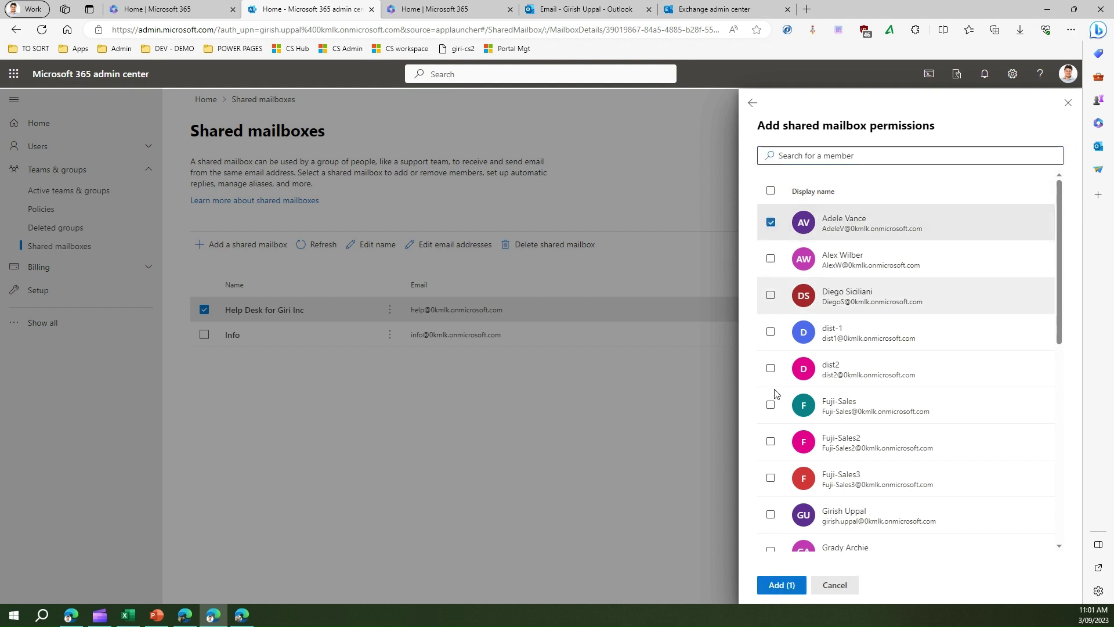
{"action": "left_click", "coordinate": [783, 582]}
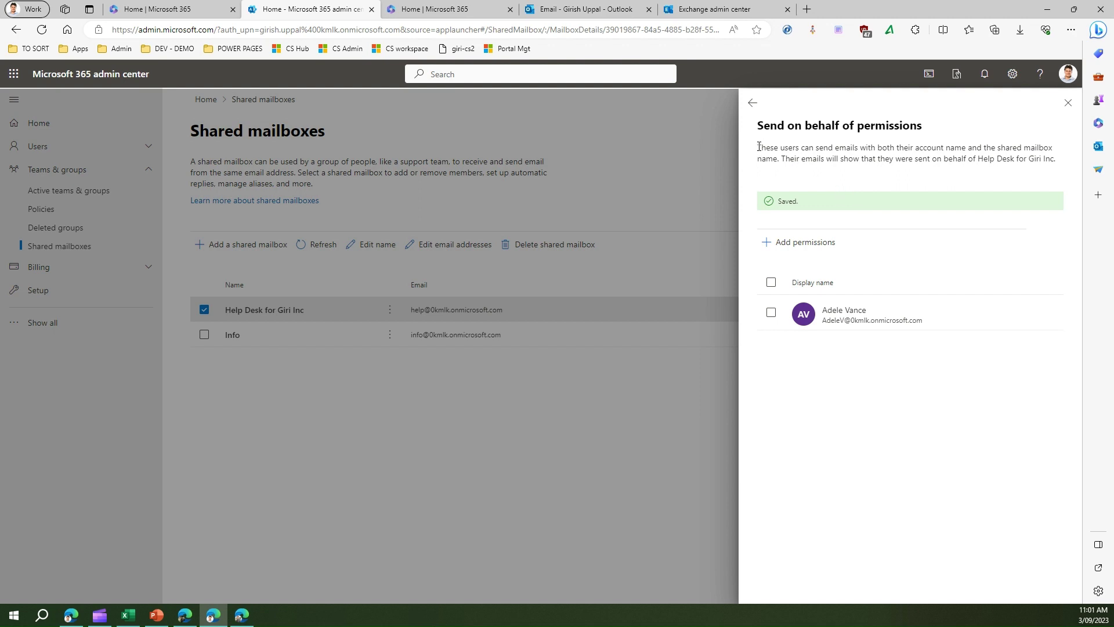
Highlight the send-on-behalf explanation and mailbox name, then return to the mailbox details.
{"action": "left_click_drag", "start_coordinate": [758, 146], "coordinate": [1051, 163]}
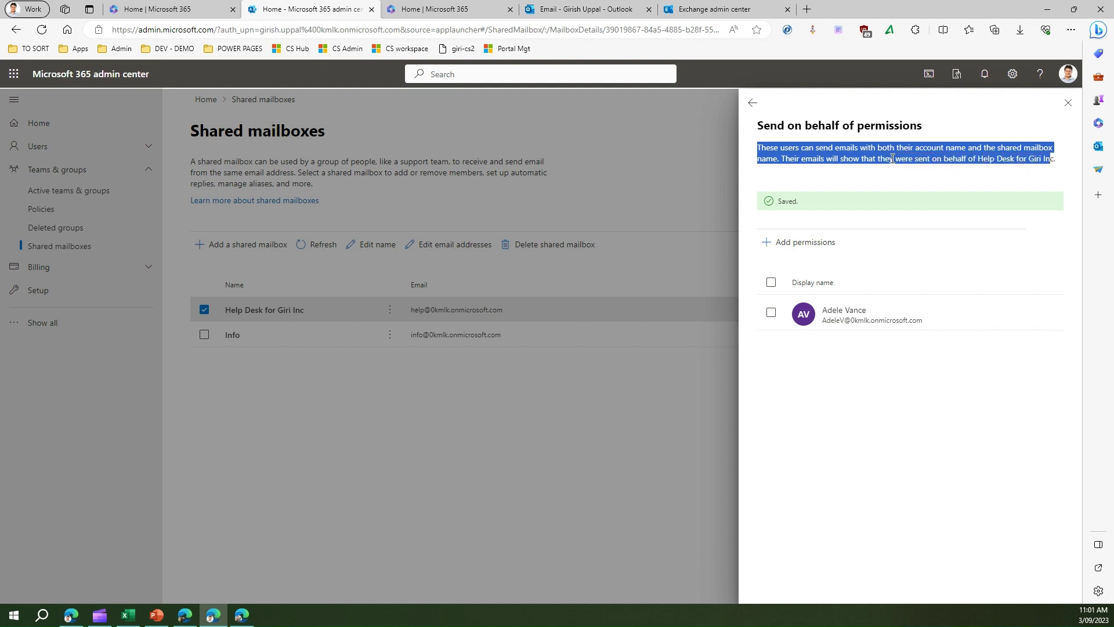
{"action": "left_click", "coordinate": [836, 158]}
{"action": "left_click_drag", "start_coordinate": [836, 158], "coordinate": [1040, 161]}
{"action": "left_click", "coordinate": [1045, 158]}
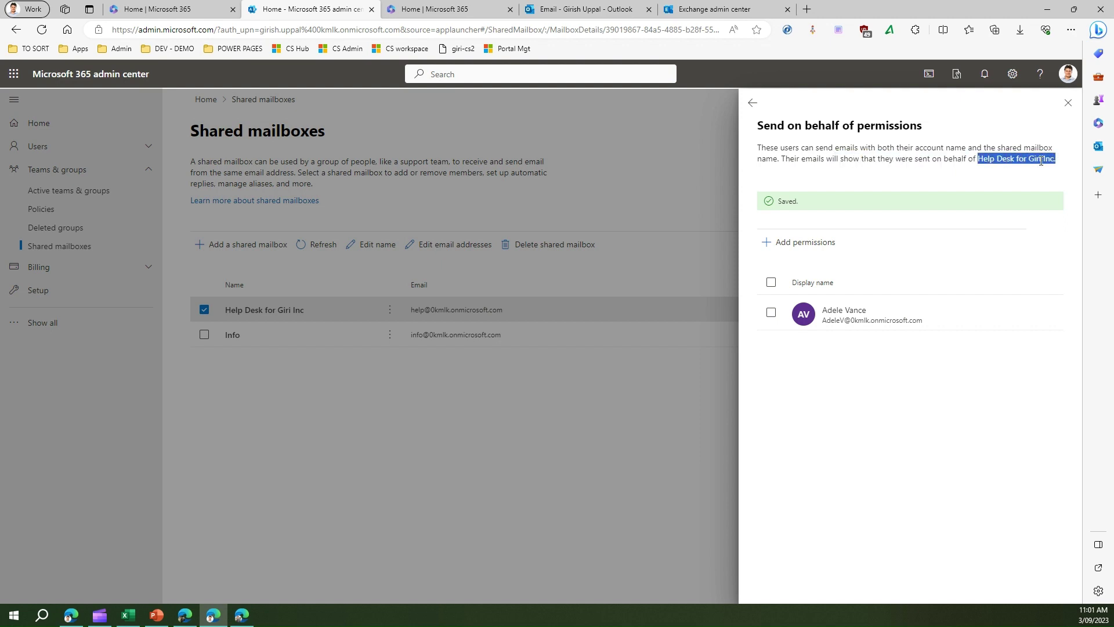
{"action": "left_click", "coordinate": [753, 104]}
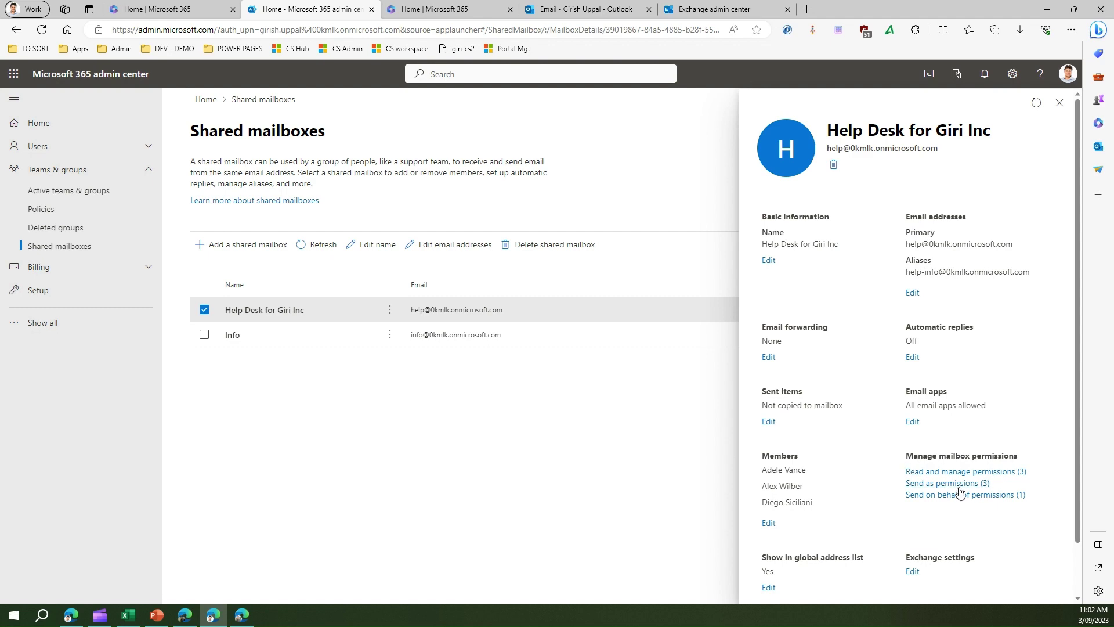
{"action": "scroll", "coordinate": [951, 552], "scroll_direction": "down", "scroll_amount": 2}
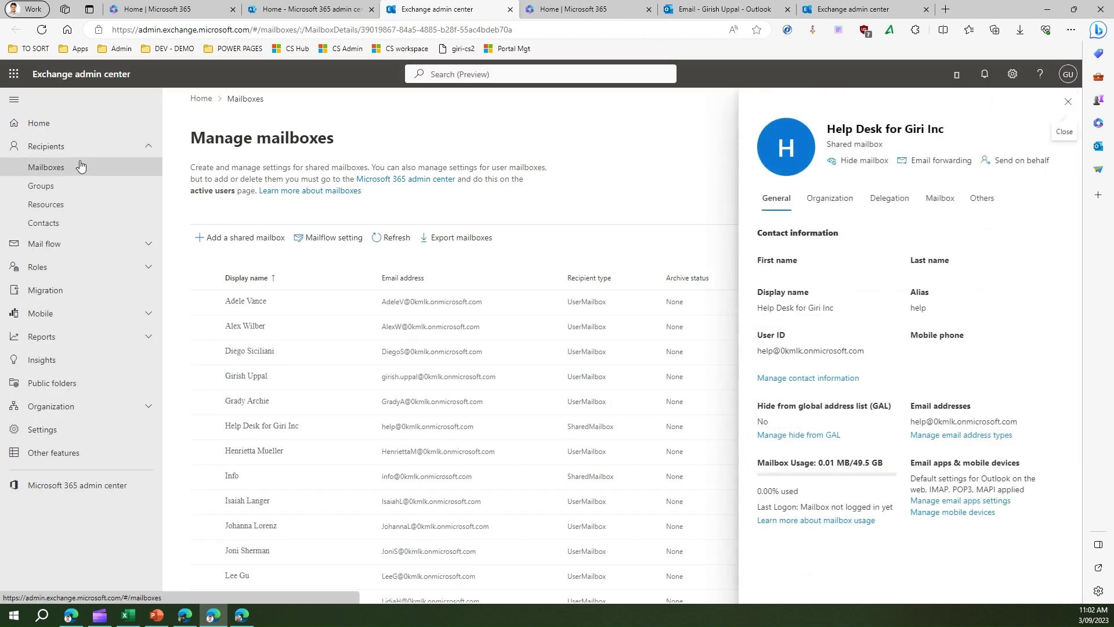
Open Help Desk for Giri Inc in Exchange admin center and review its Organization, Delegation and Mailbox tabs.
{"action": "left_click", "coordinate": [247, 240]}
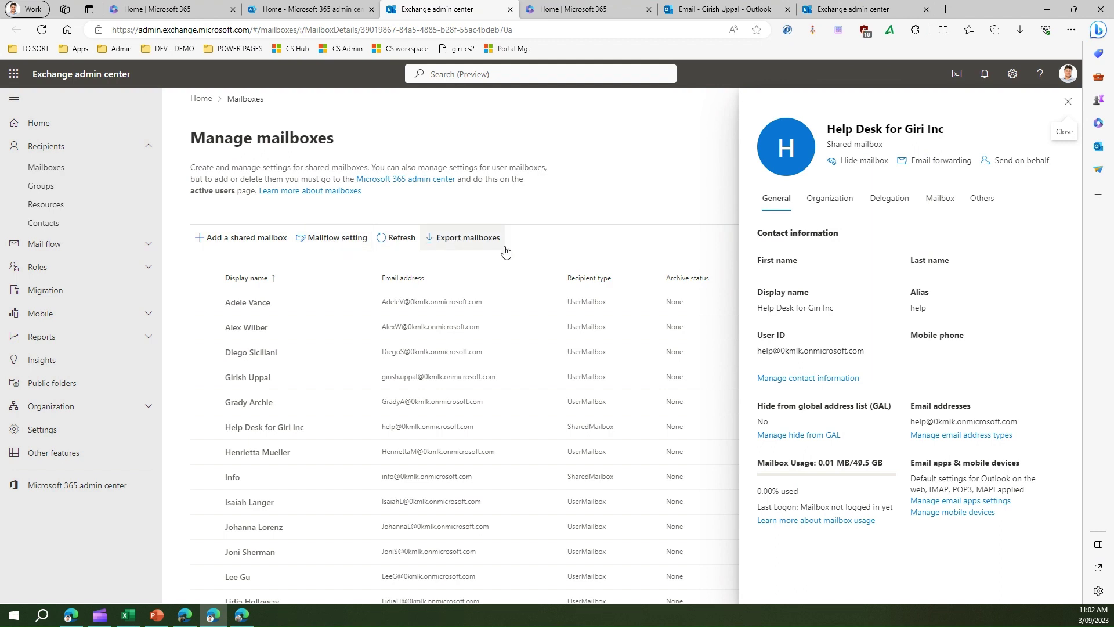
{"action": "left_click", "coordinate": [829, 205]}
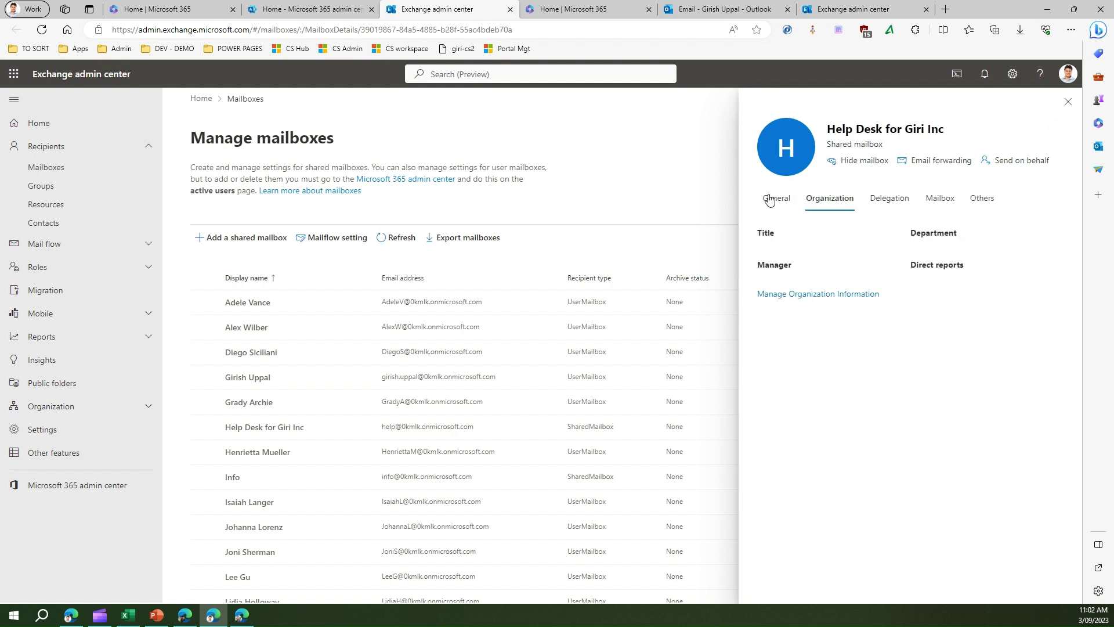
{"action": "left_click", "coordinate": [889, 200]}
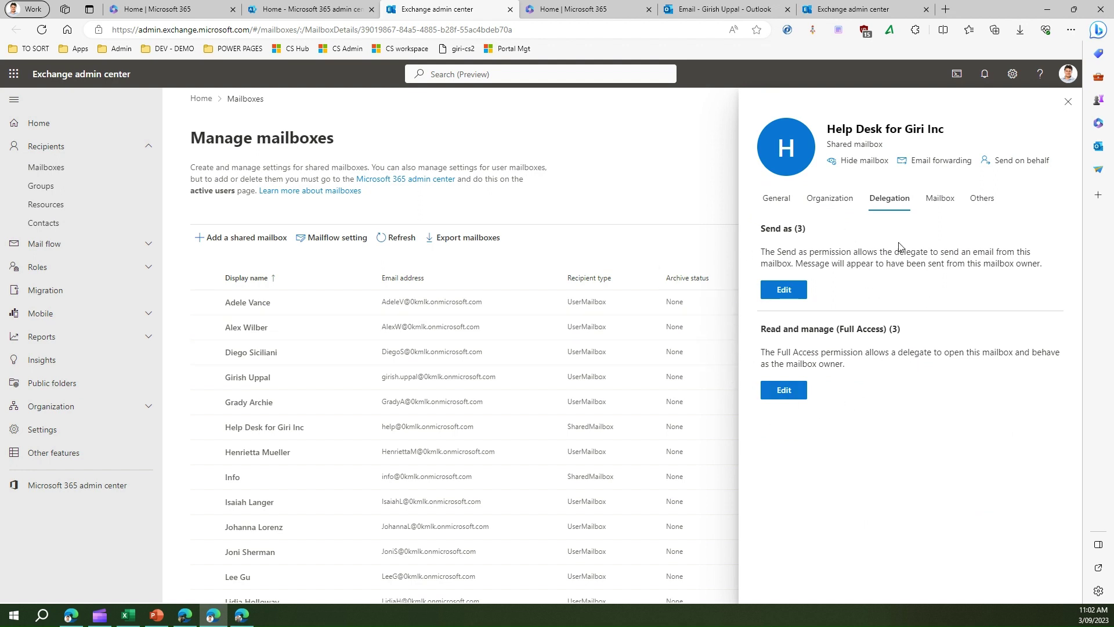
{"action": "left_click", "coordinate": [949, 200]}
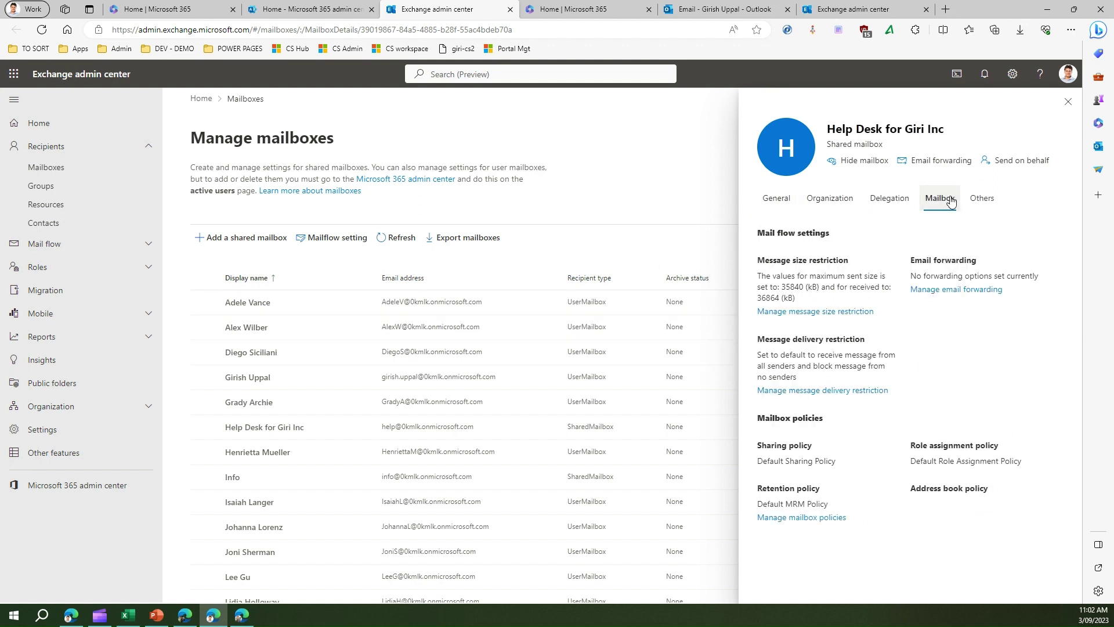